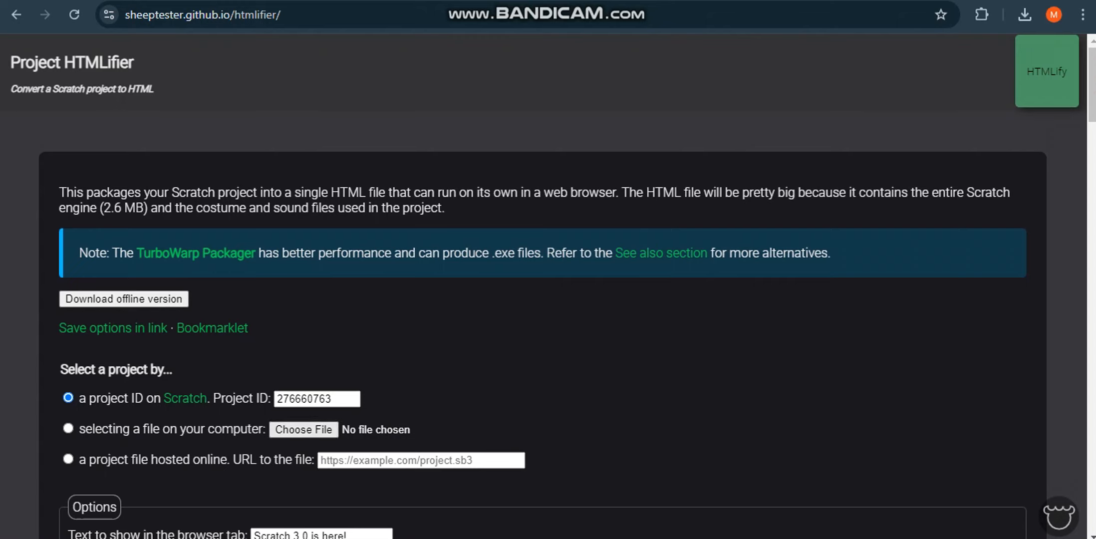
Load the Snake Game project file from the Doc folder on the Desktop as the project to convert
left_click(301, 429)
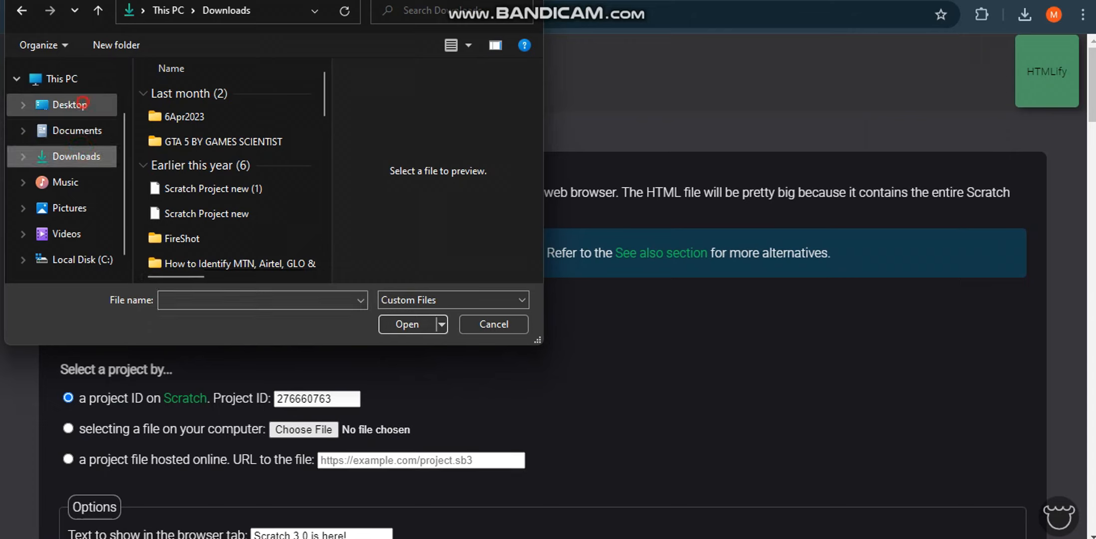
left_click(70, 105)
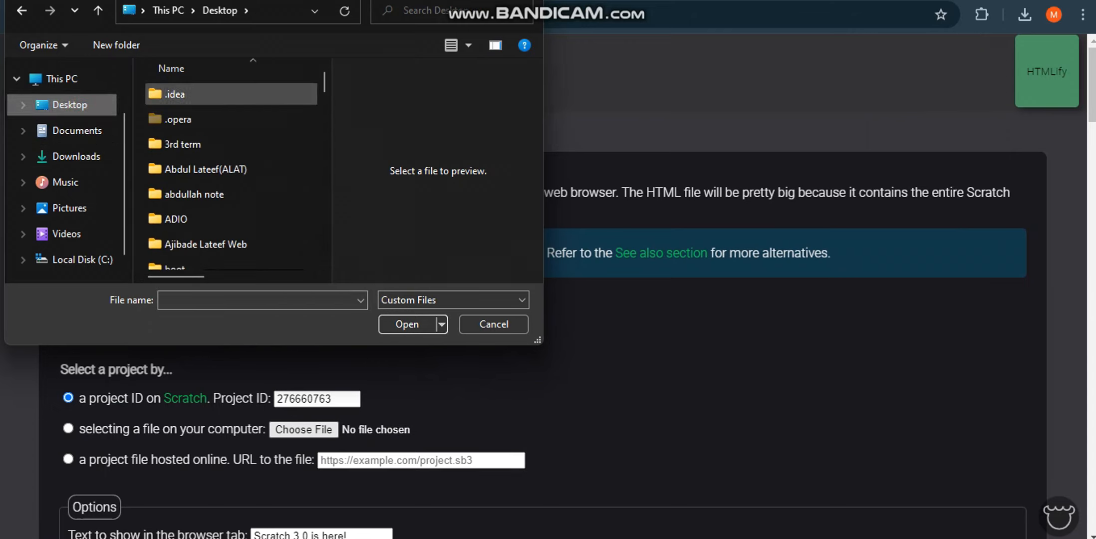
scroll(230, 191, "down", 3)
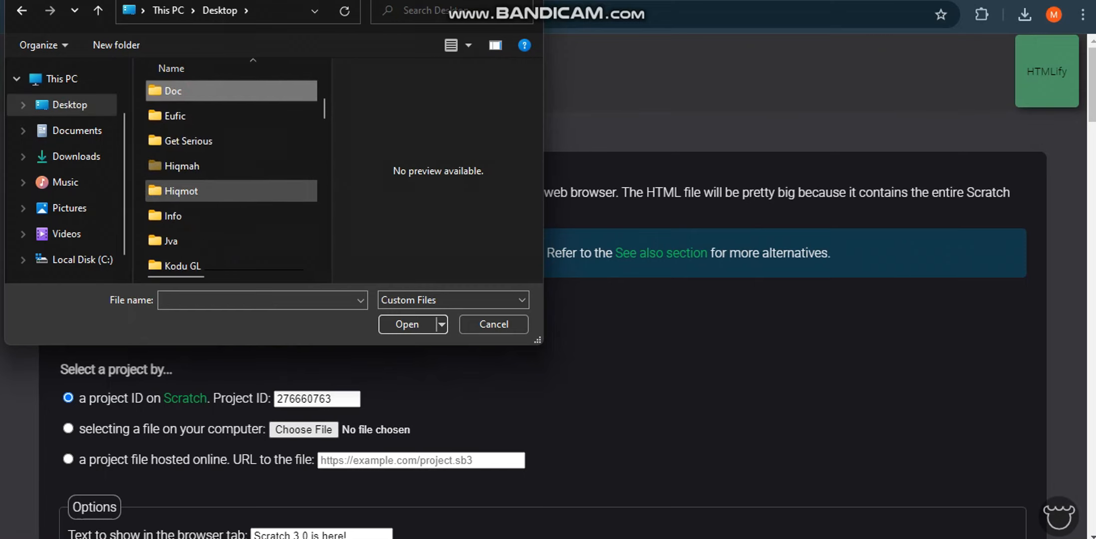
double_click(219, 91)
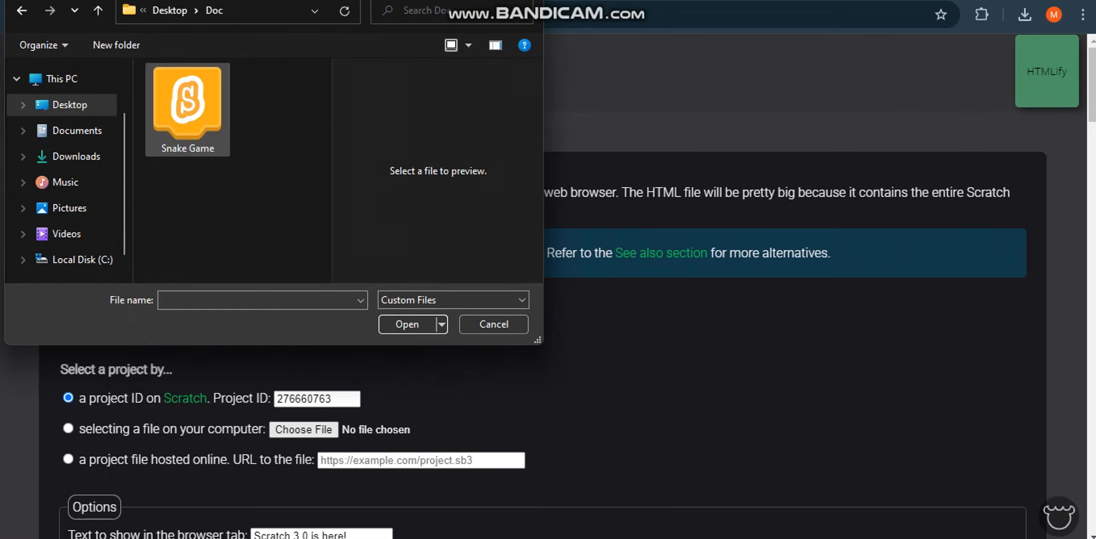
left_click(188, 108)
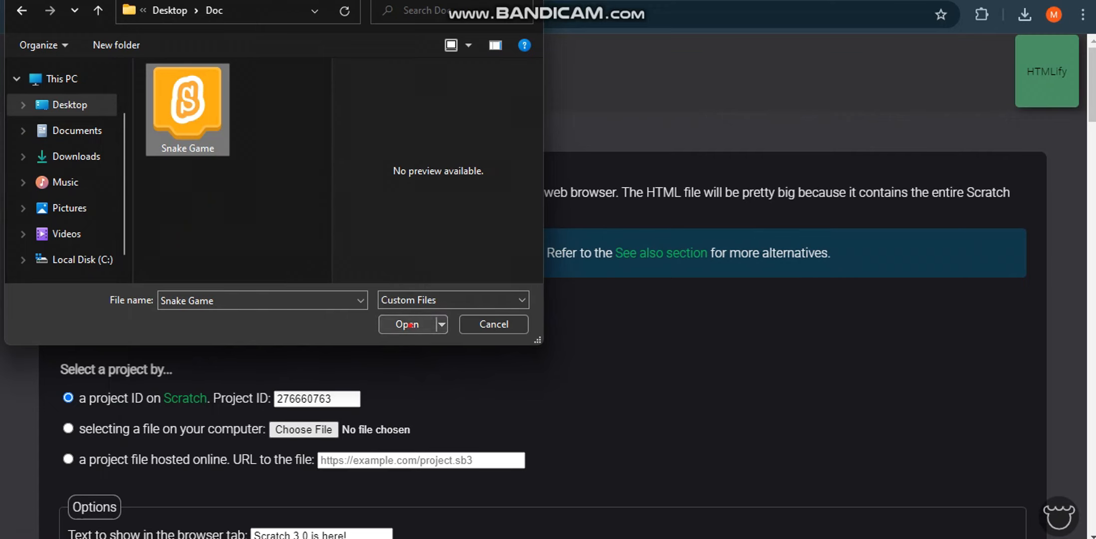
key("Return")
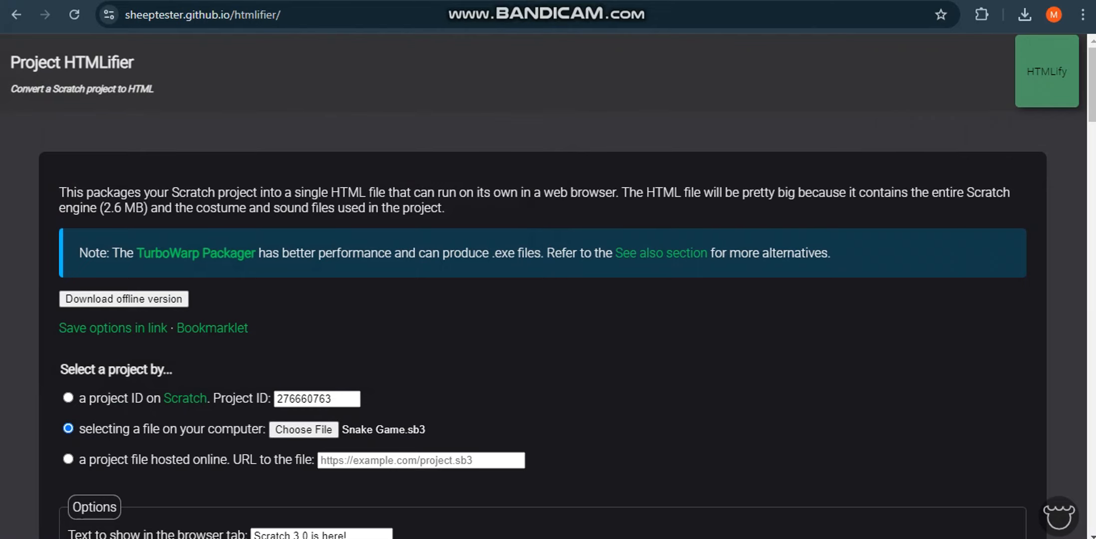
Set the text shown in the browser tab to "Snake Game"
scroll(548, 324, "down", 6)
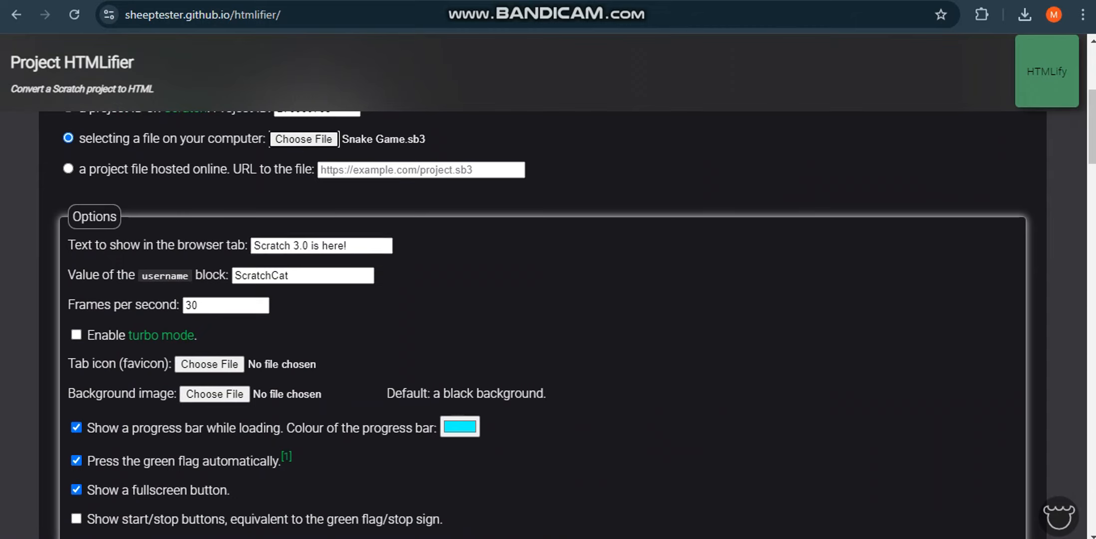
left_click_drag(362, 246, 252, 246)
type("S")
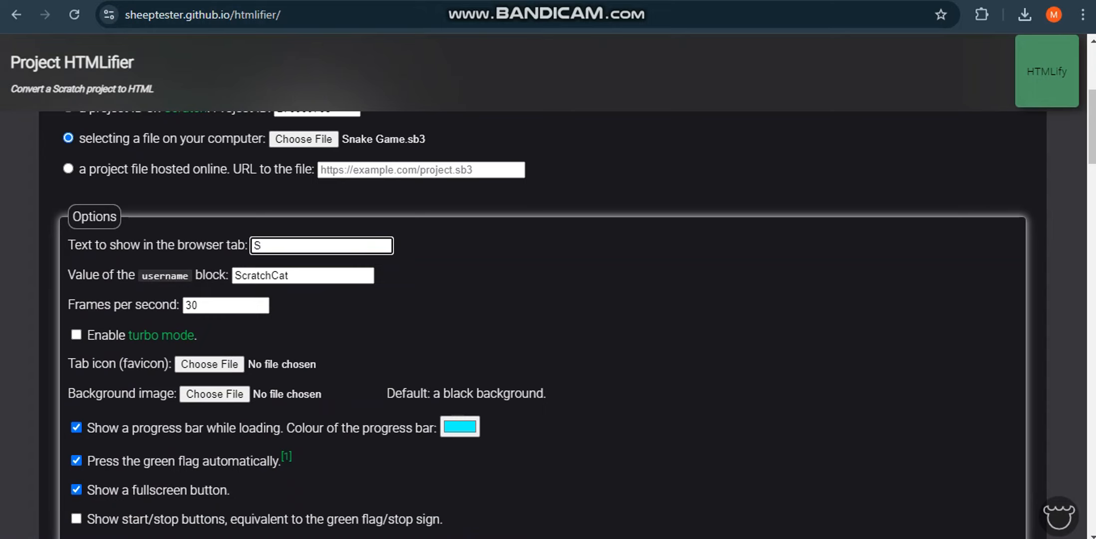
type("nake Game")
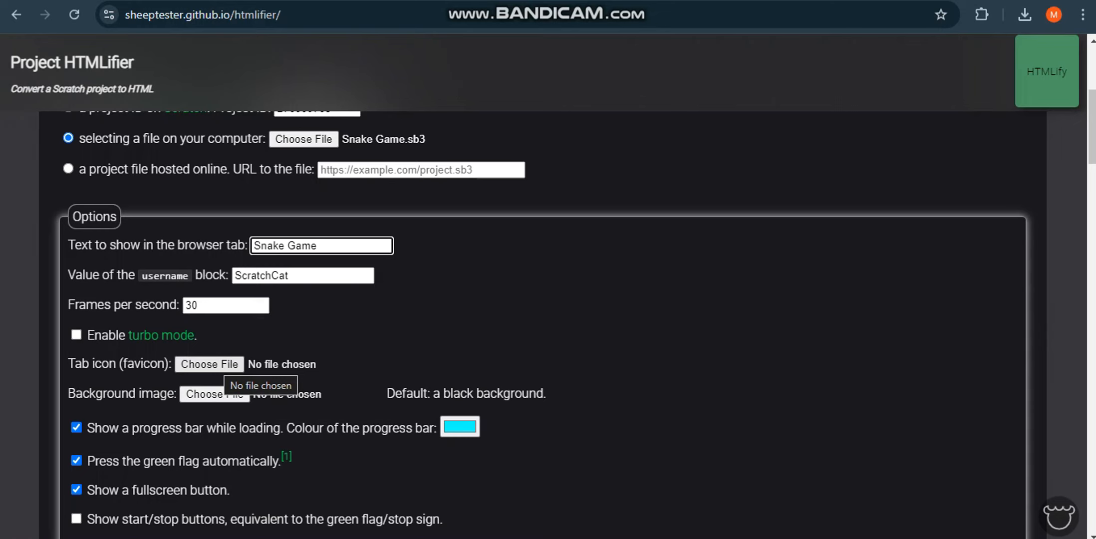
Use ti.png from the Doc folder as the tab icon and bck.png as the background image
left_click(220, 364)
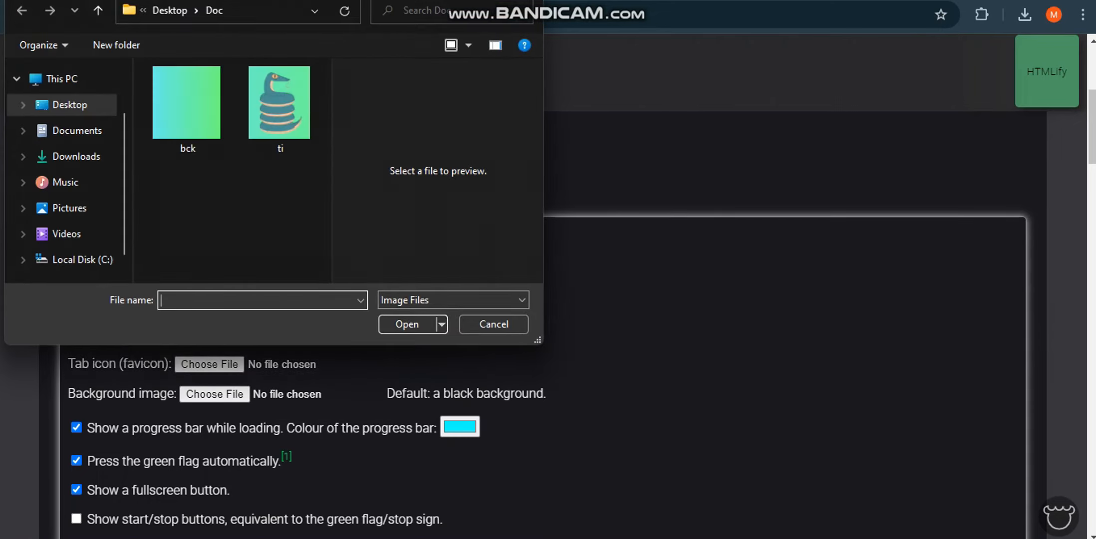
left_click(288, 110)
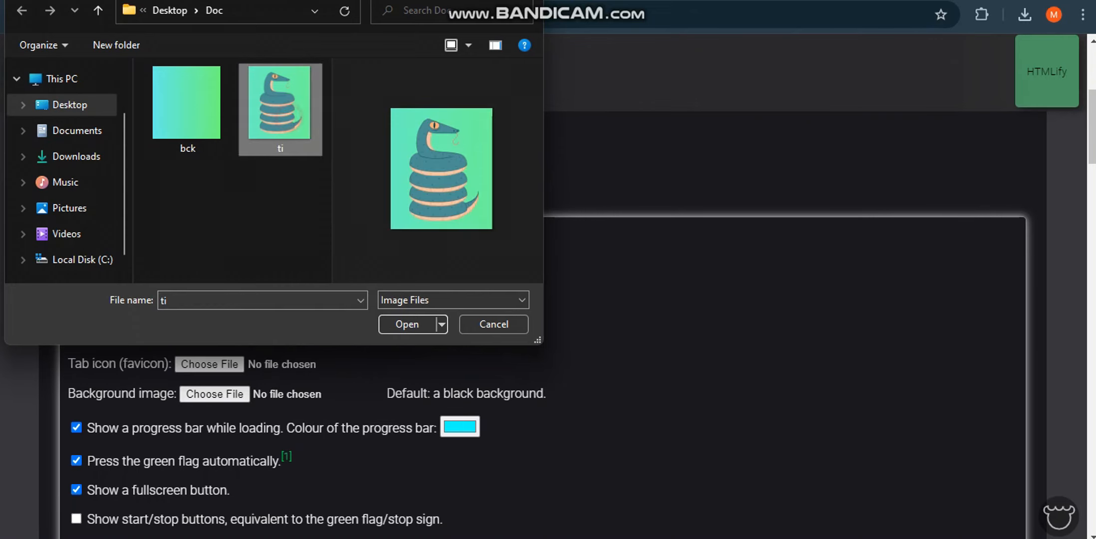
left_click(406, 324)
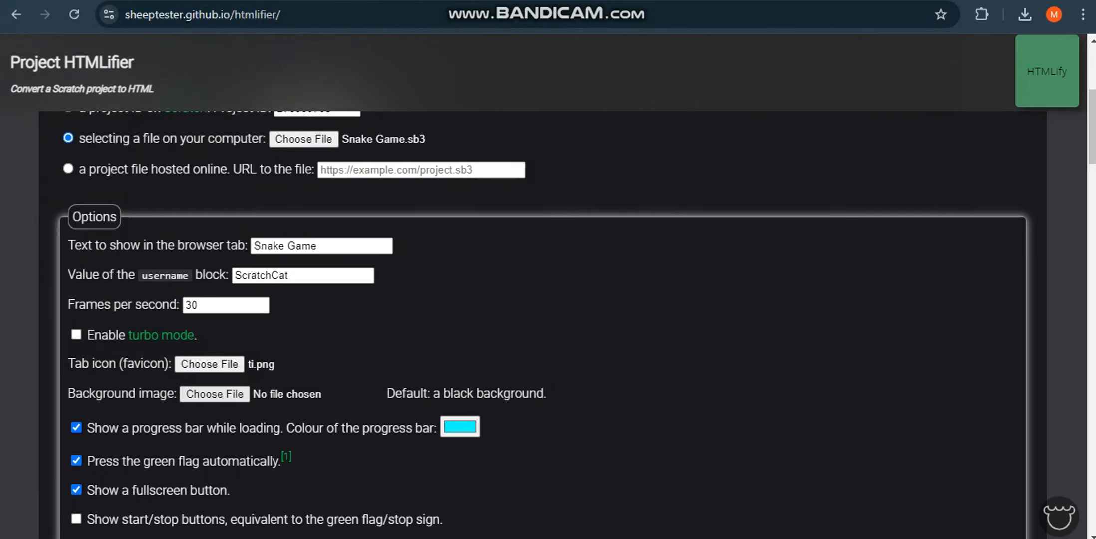
left_click(225, 394)
left_click(186, 102)
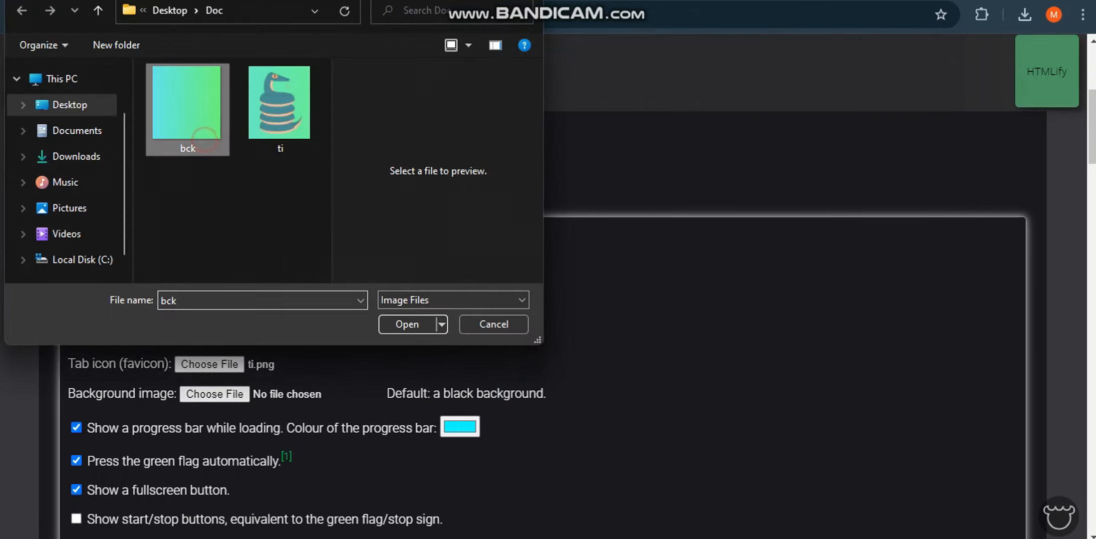
left_click(406, 324)
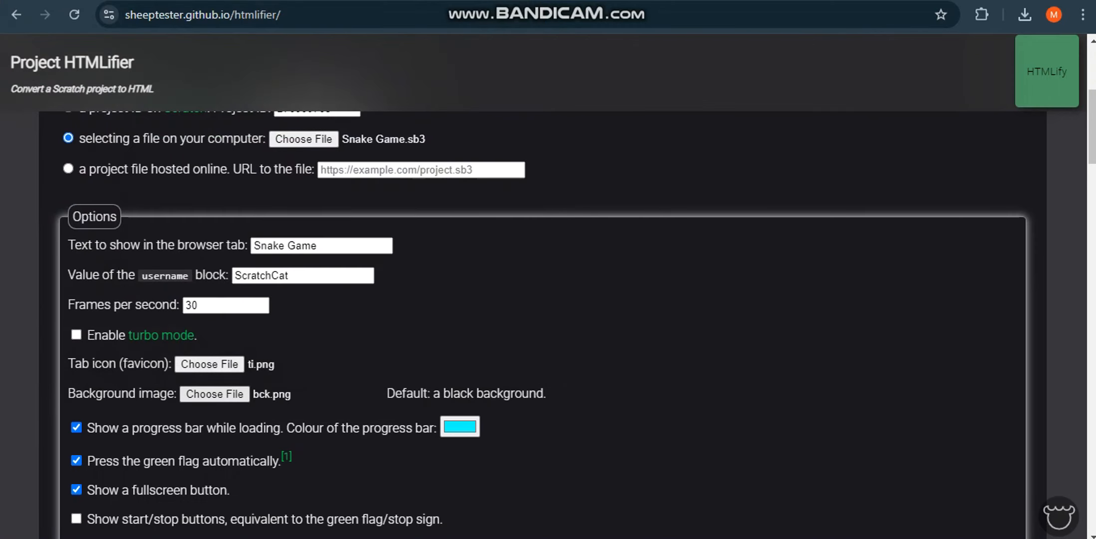
left_click_drag(565, 421, 69, 363)
left_click(567, 412)
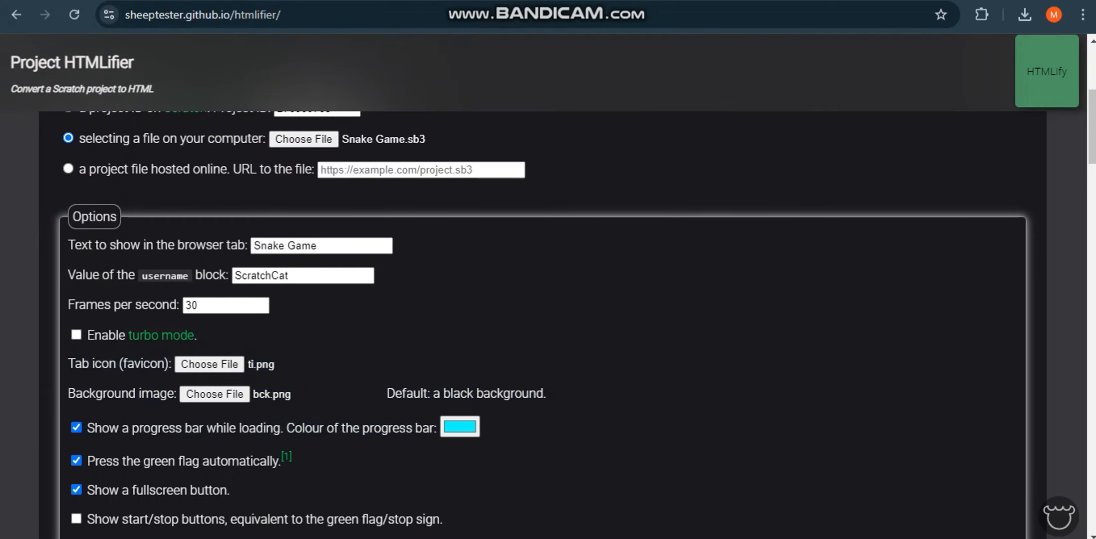
Choose ti.png from the computer as the image shown while the project loads
scroll(549, 320, "down", 3)
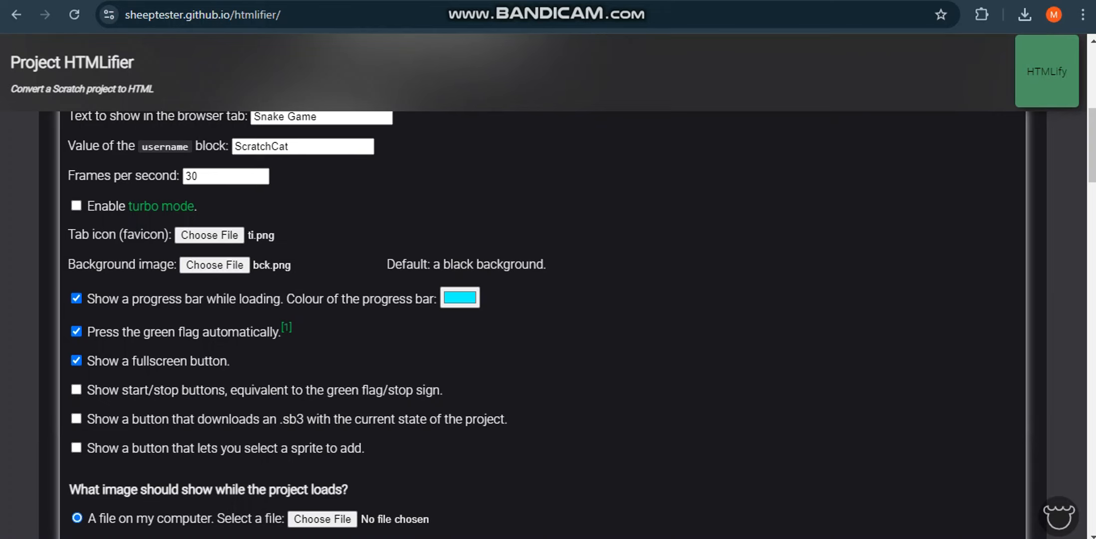
scroll(549, 300, "down", 5)
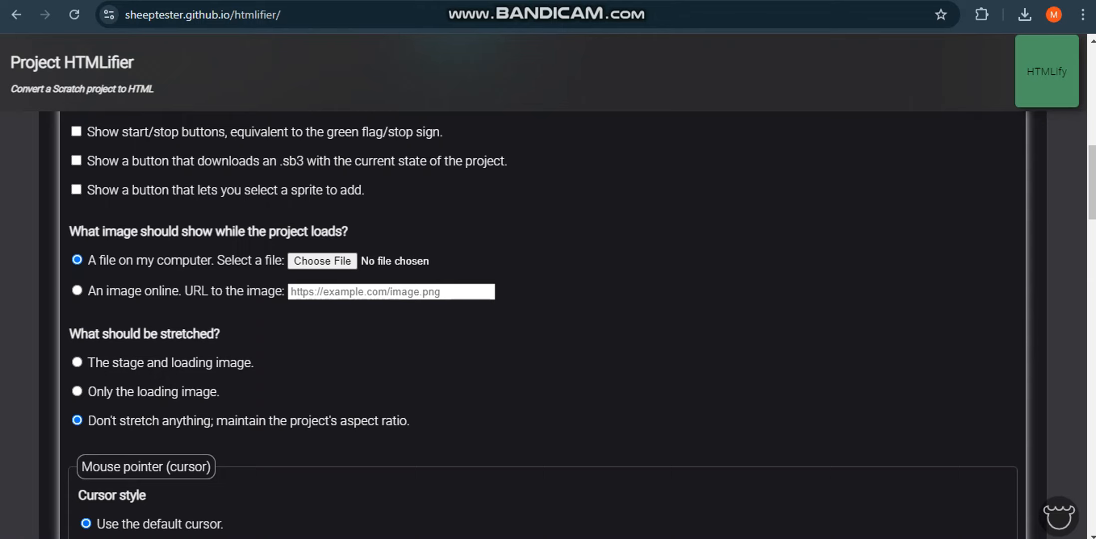
left_click(327, 259)
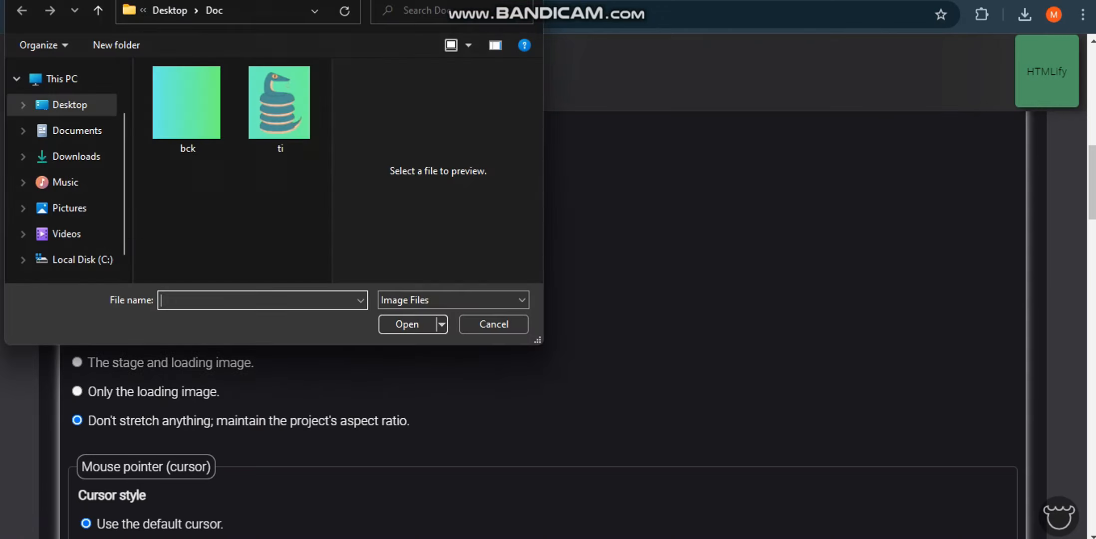
left_click(285, 120)
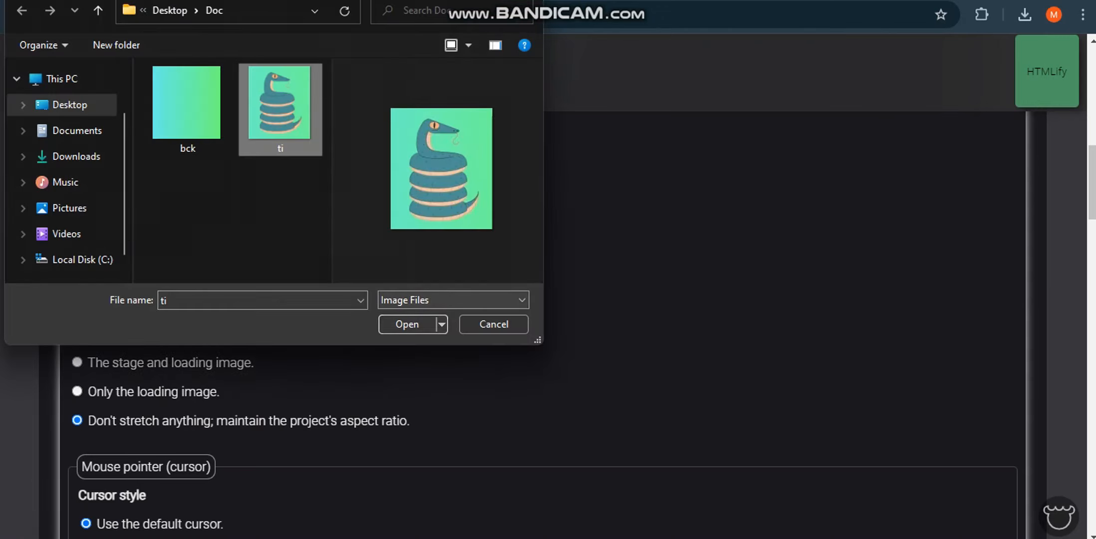
left_click(401, 325)
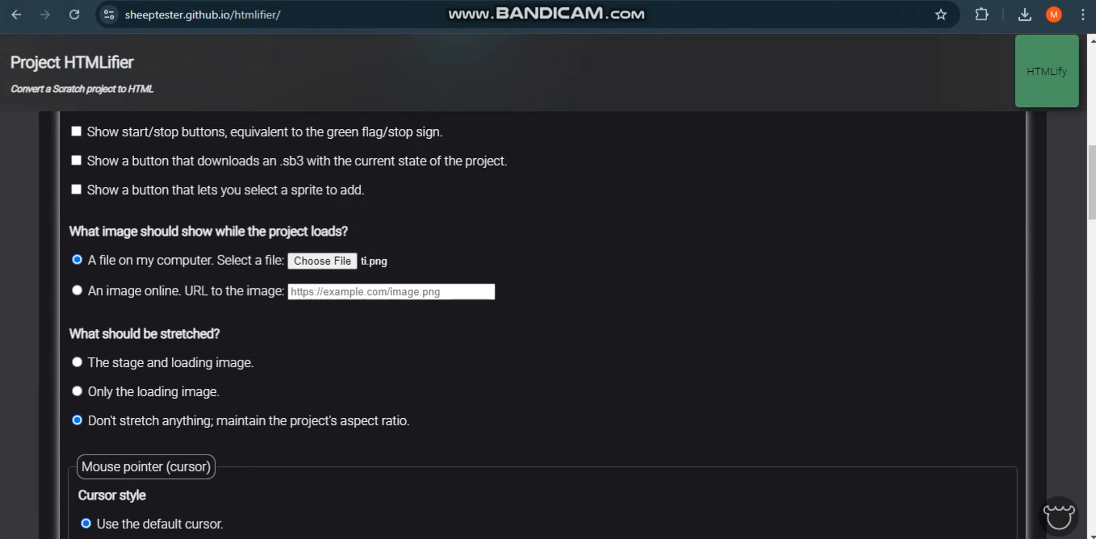
Review the remaining conversion options: stretching, cursor style, monitor colours, cloud variables, custom JavaScript, stage size and output settings
left_click_drag(258, 421, 87, 421)
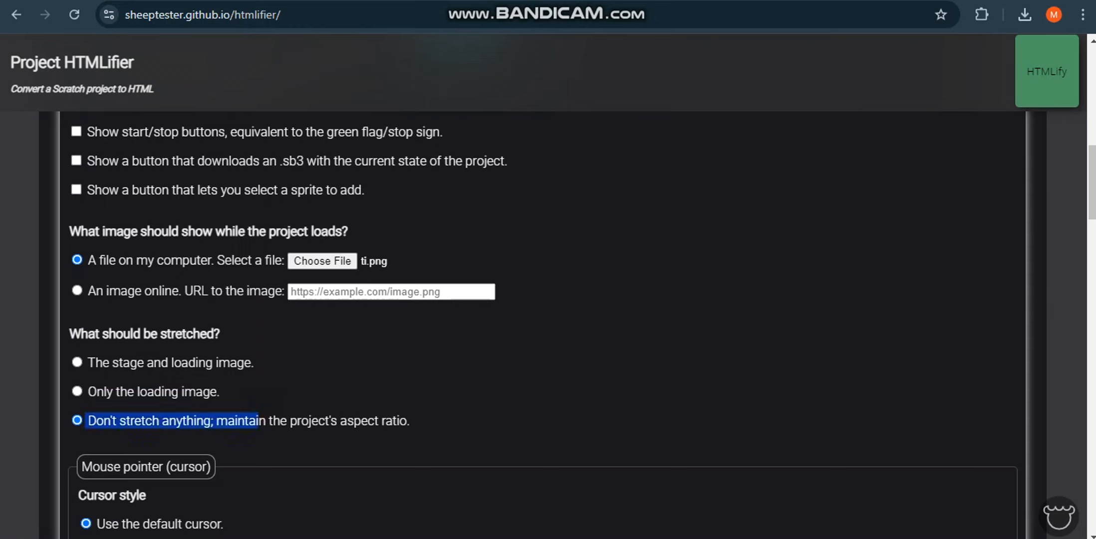
left_click(285, 390)
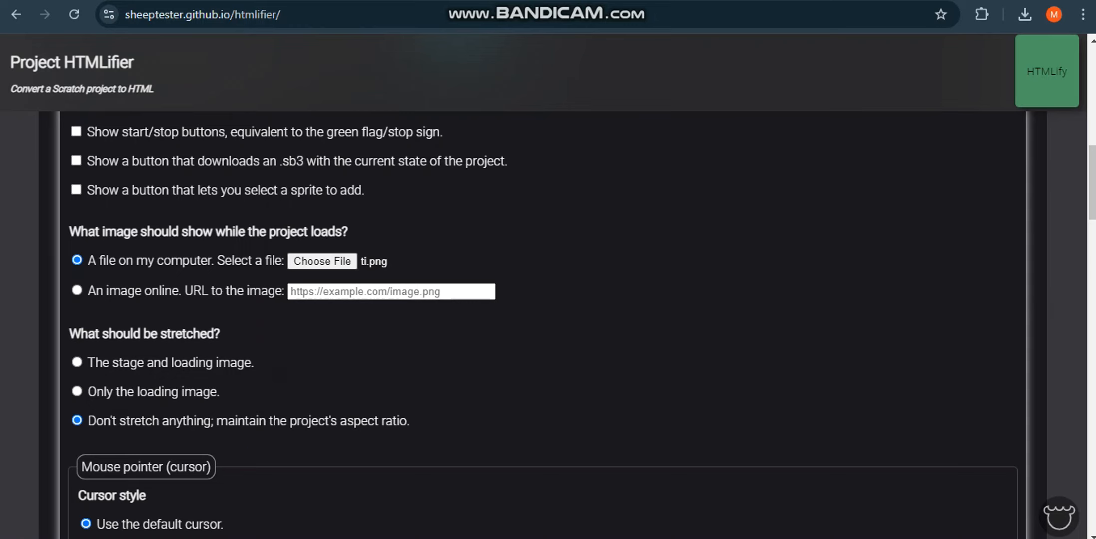
left_click_drag(214, 474, 84, 421)
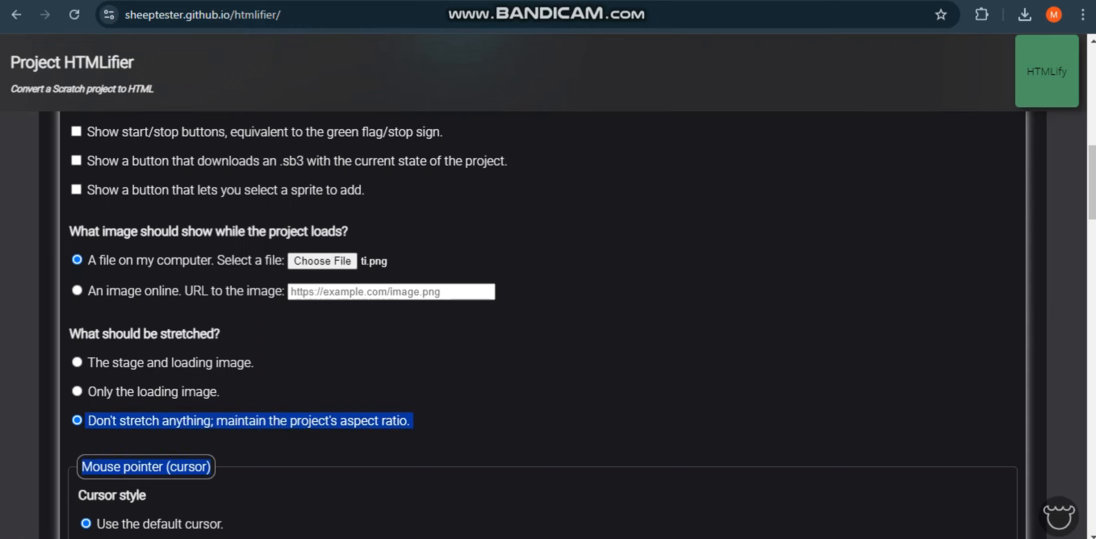
left_click(413, 383)
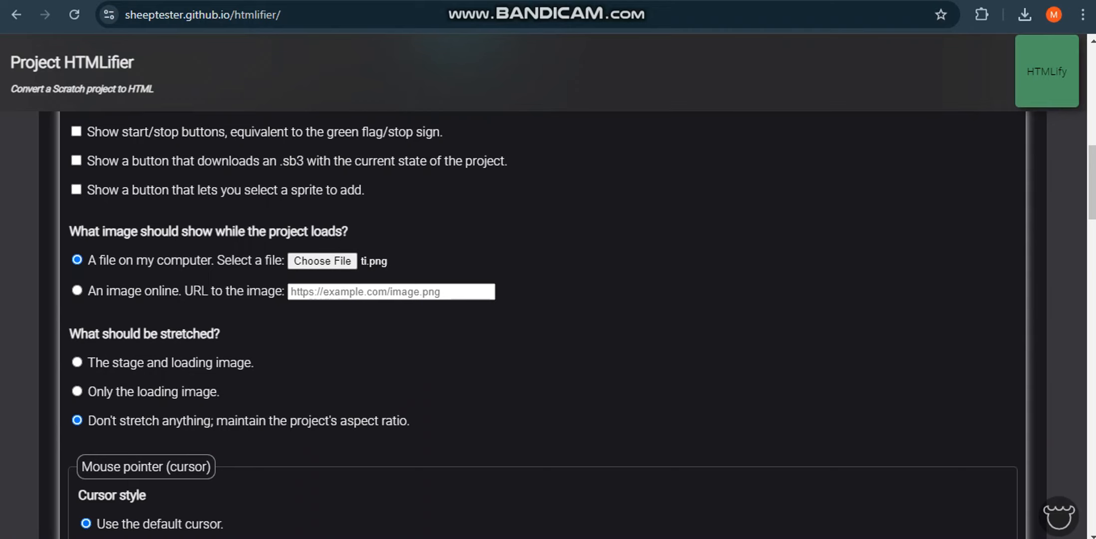
scroll(543, 324, "down", 7)
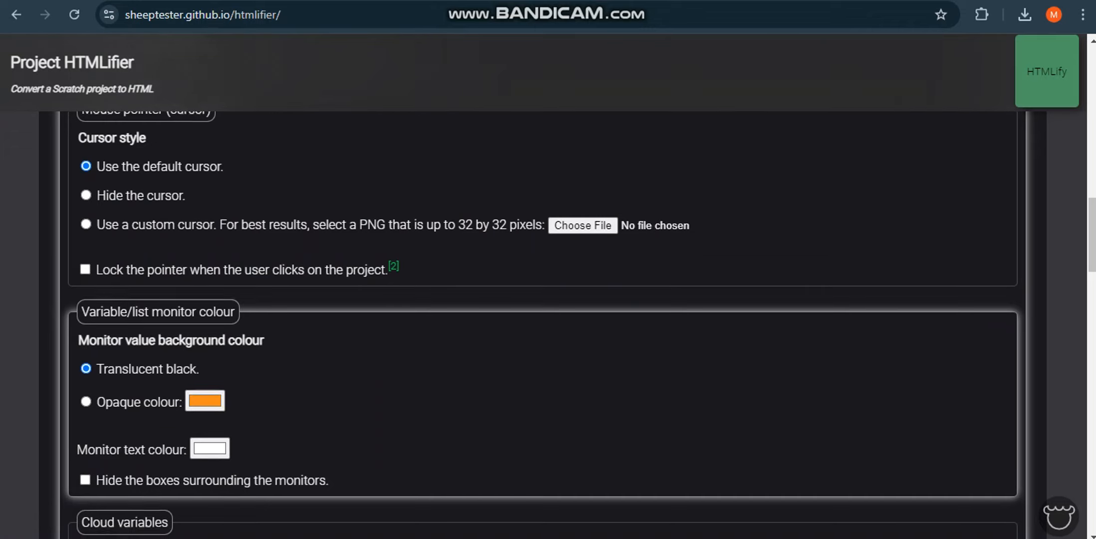
scroll(543, 324, "down", 5)
scroll(543, 324, "down", 2)
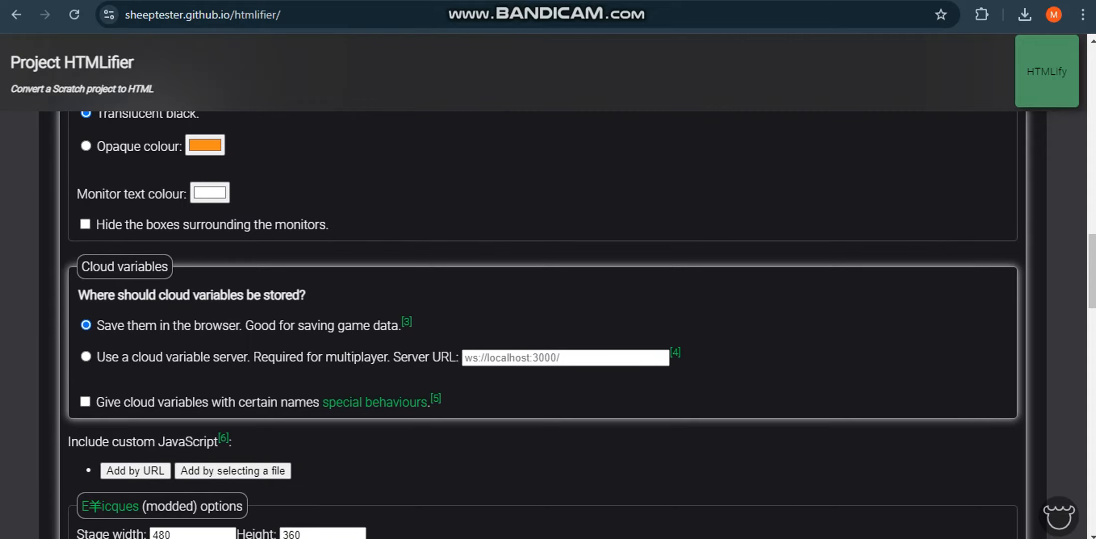
scroll(543, 324, "down", 1)
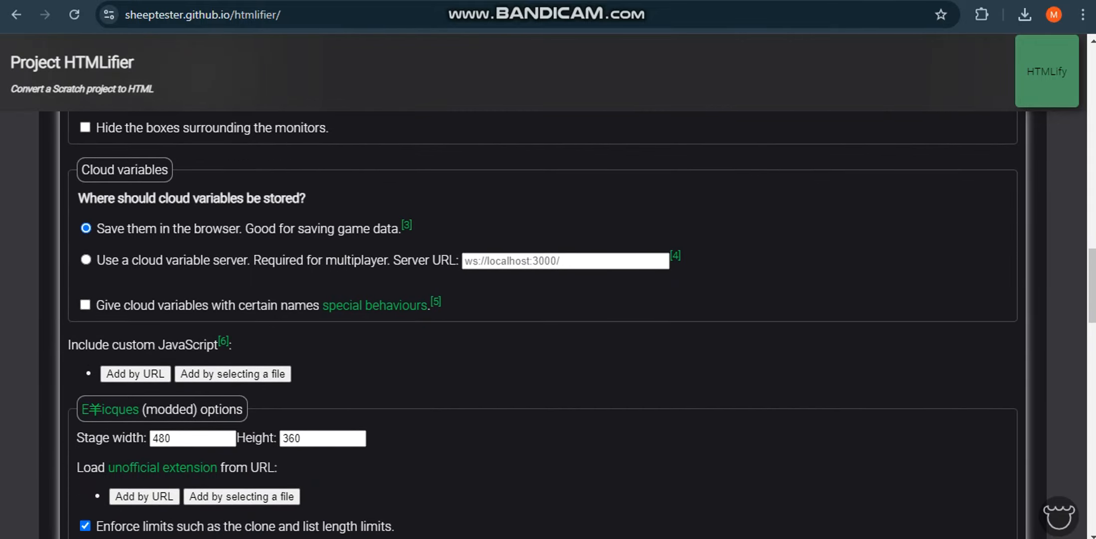
scroll(542, 324, "down", 2)
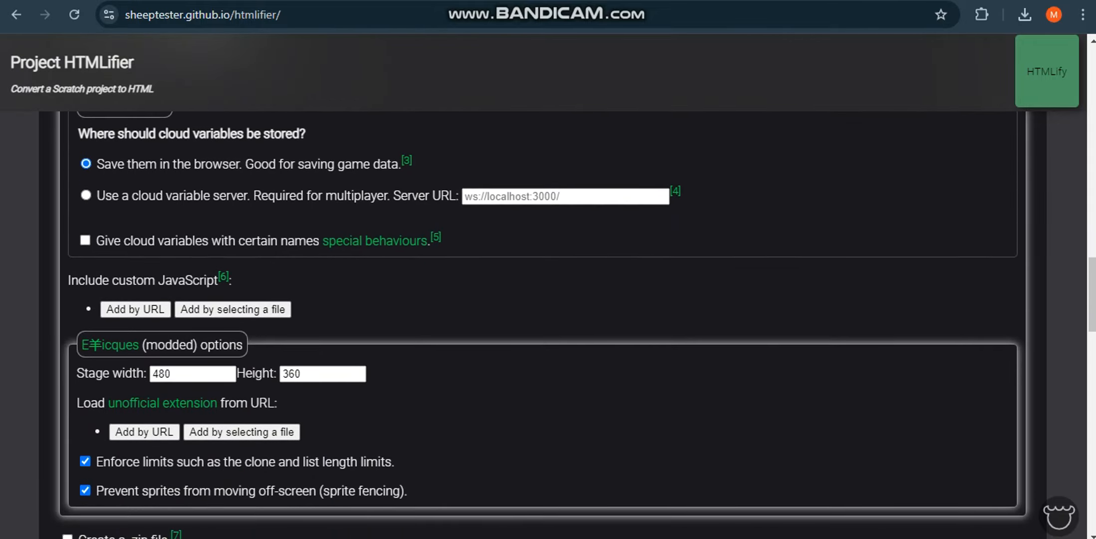
scroll(543, 324, "down", 2)
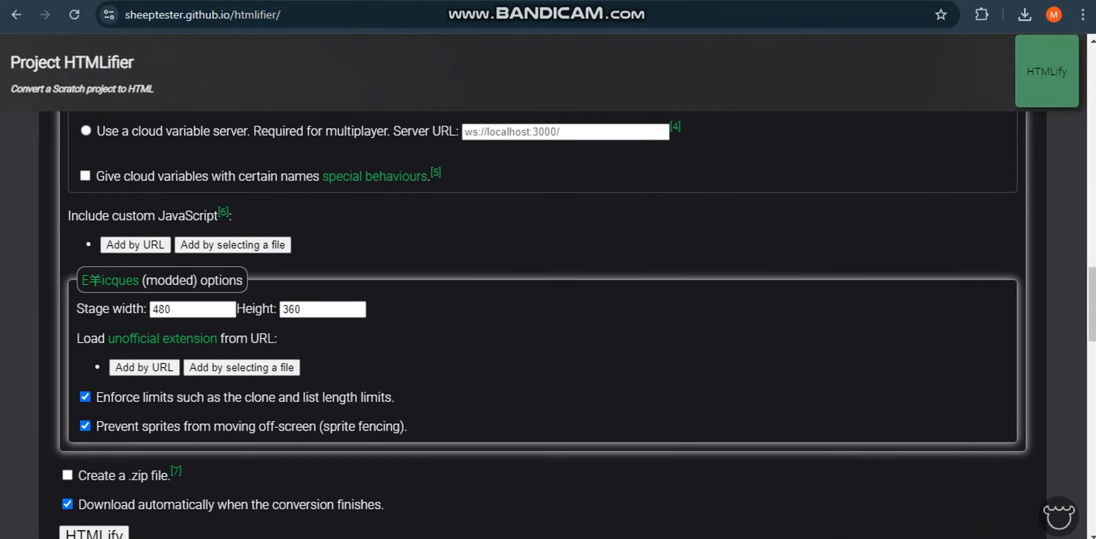
scroll(542, 324, "down", 5)
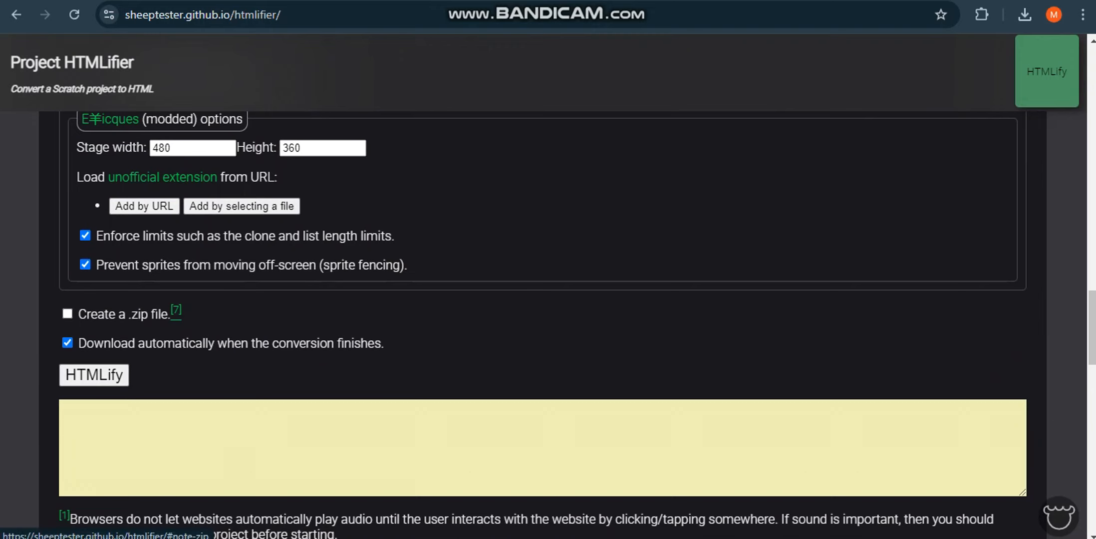
Read the footnote about the option to create a .zip file, and return to the output settings
left_click(175, 311)
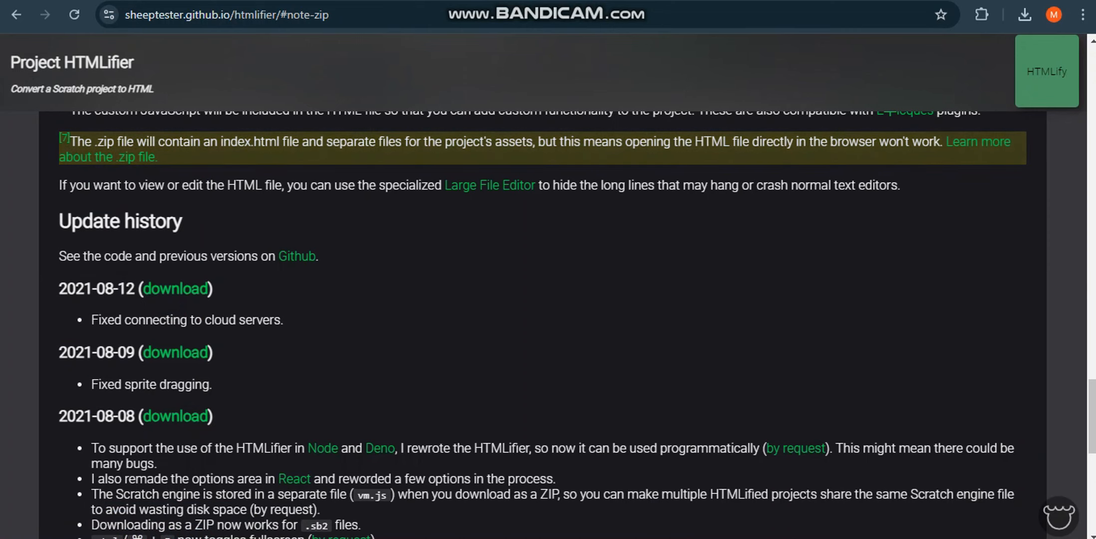
scroll(549, 299, "up", 5)
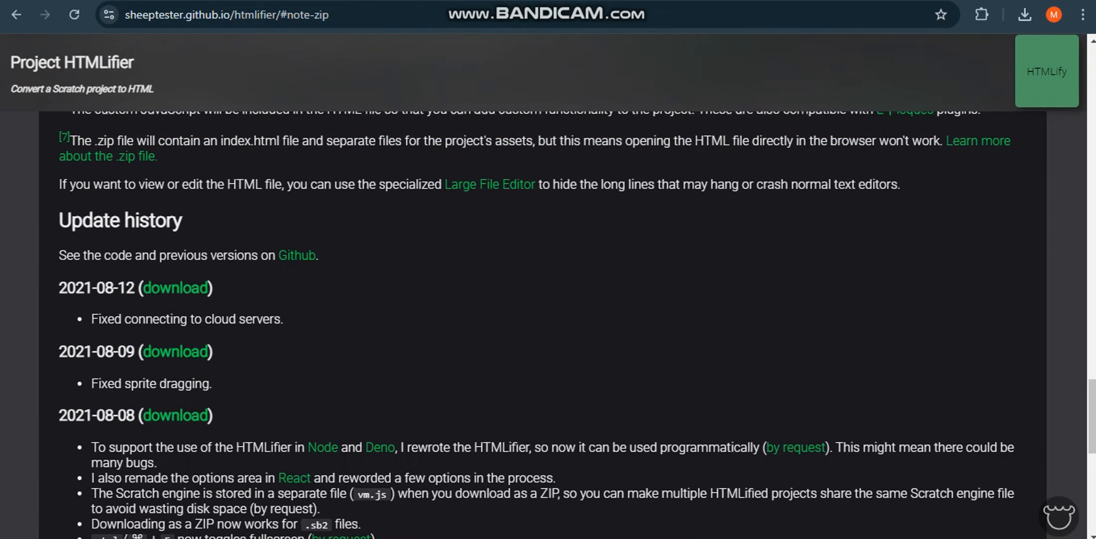
scroll(549, 300, "up", 10)
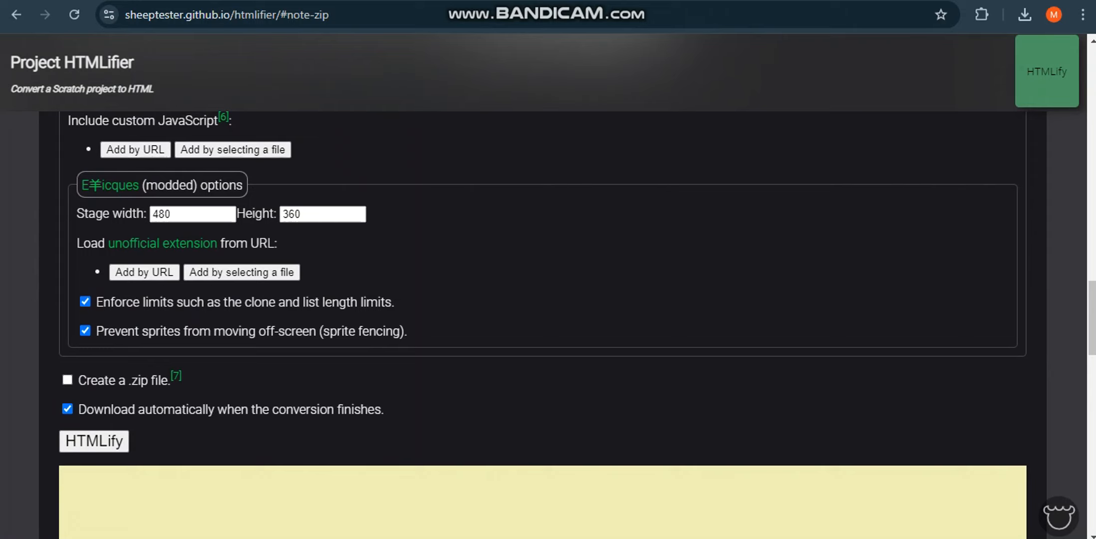
Convert the project into a single HTML file, let it download, and dismiss the download history
left_click(87, 442)
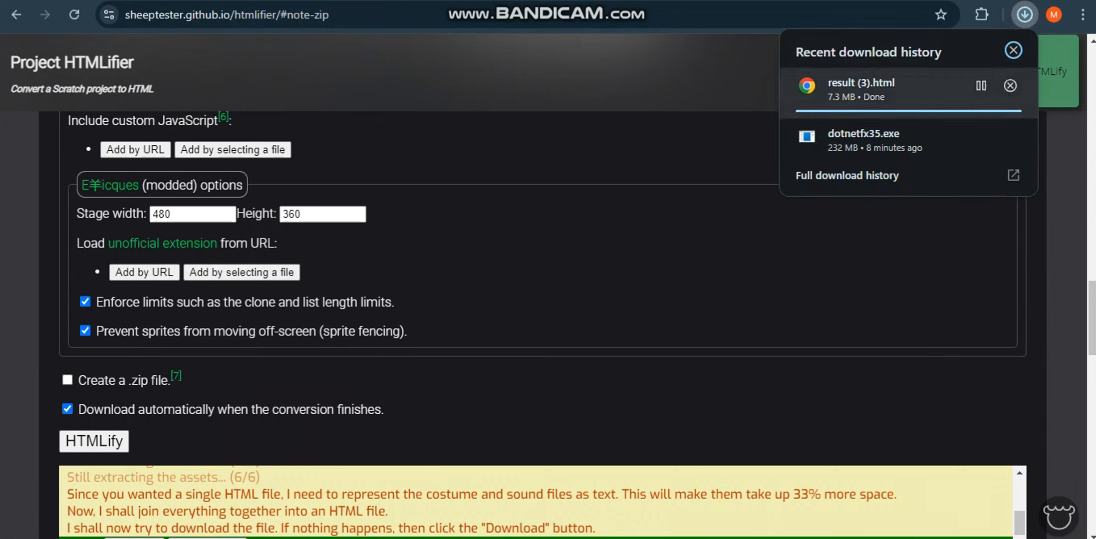
left_click(722, 347)
scroll(722, 348, "up", 2)
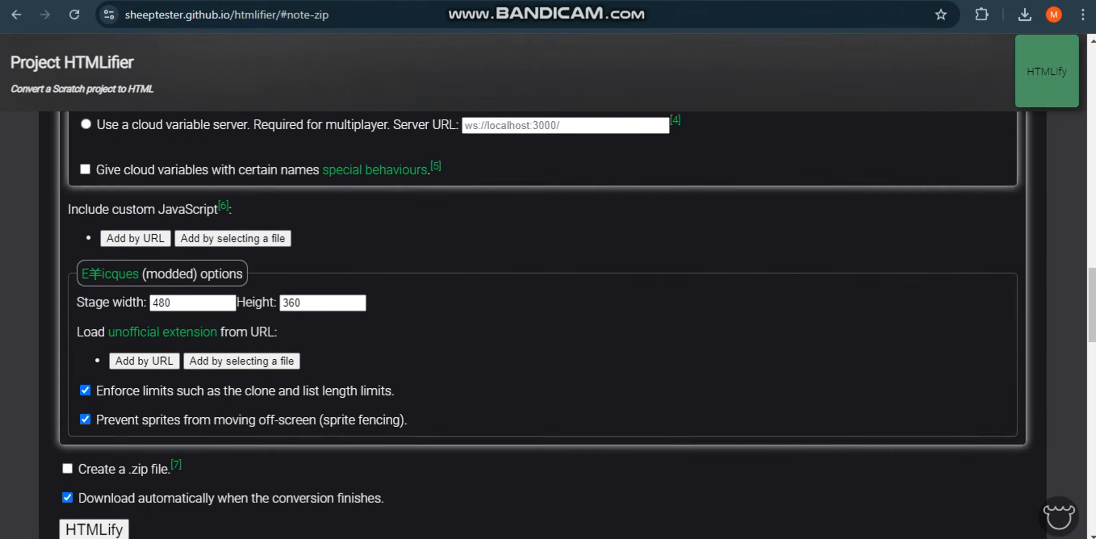
Switch to the converted game page result (3).html, reload it, and test the game by steering the snake up, left, down and right
key("ctrl+Tab")
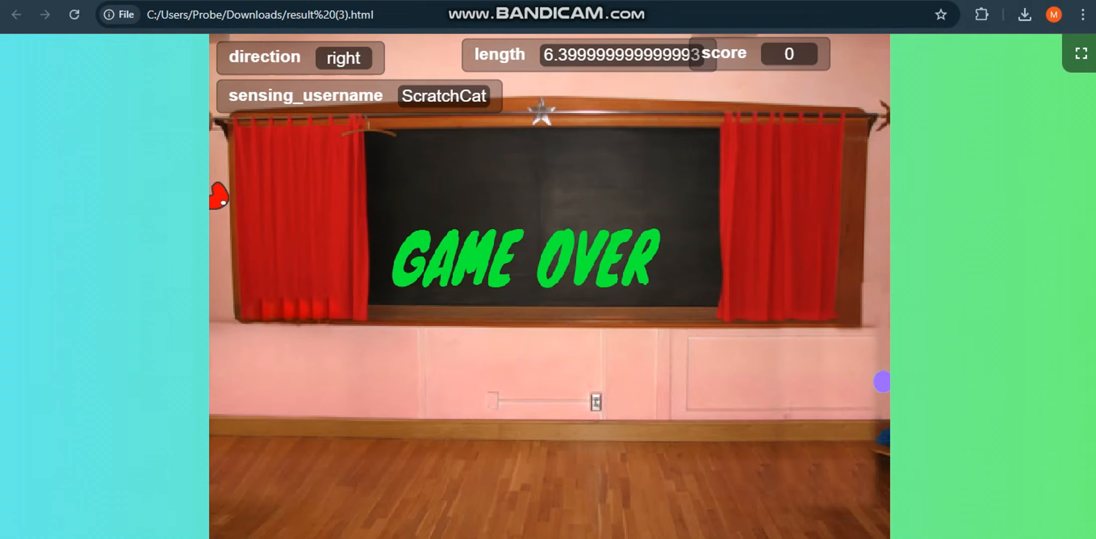
left_click(74, 14)
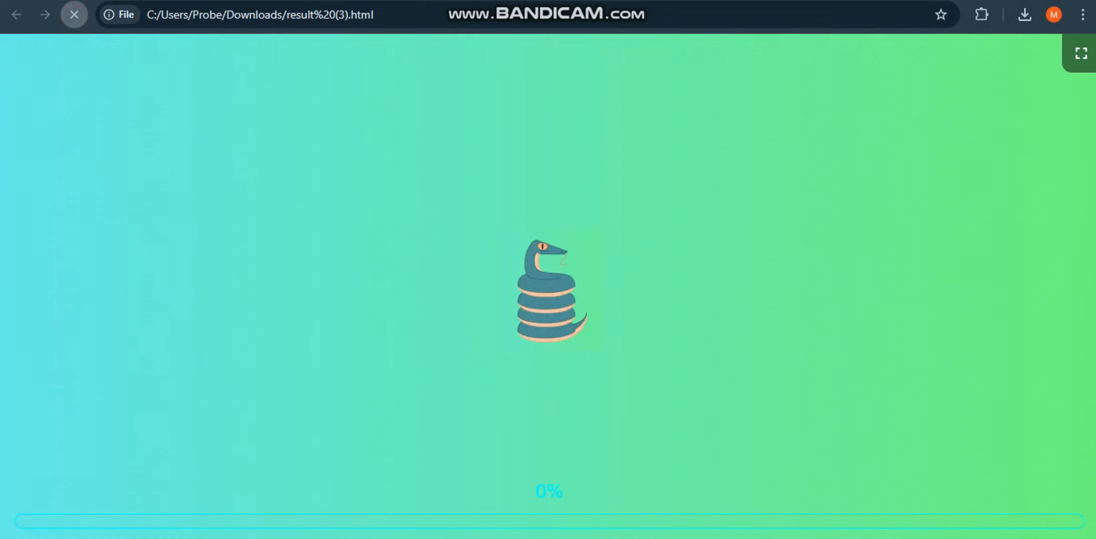
key("Up")
key("Left")
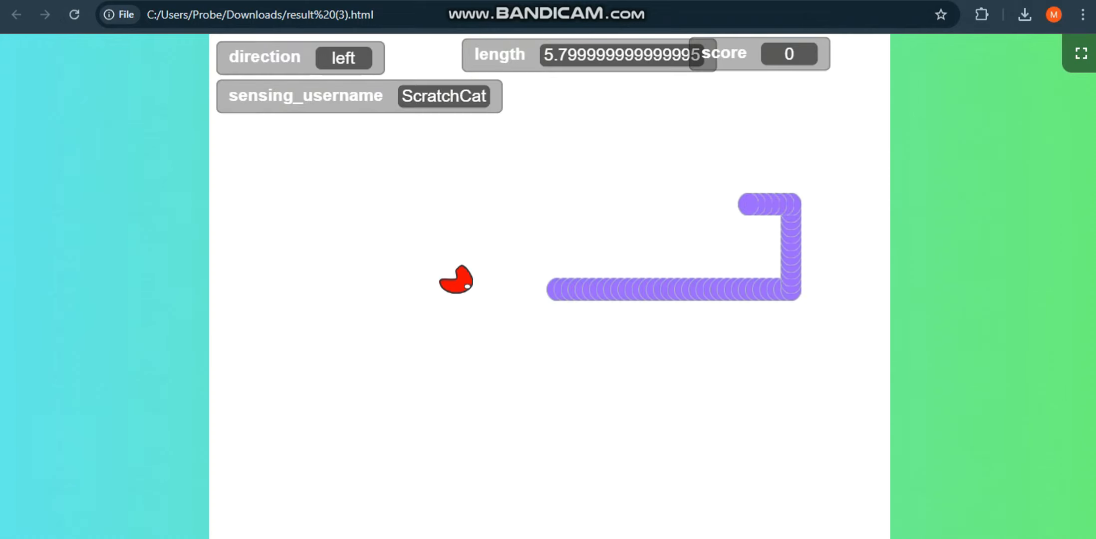
key("Down")
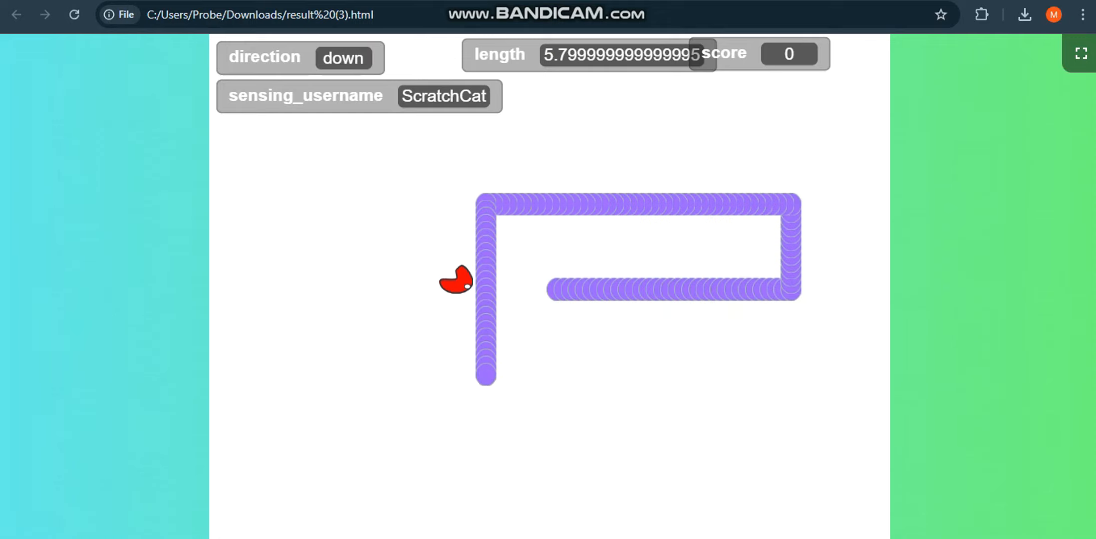
key("Left")
key("Up")
key("Right")
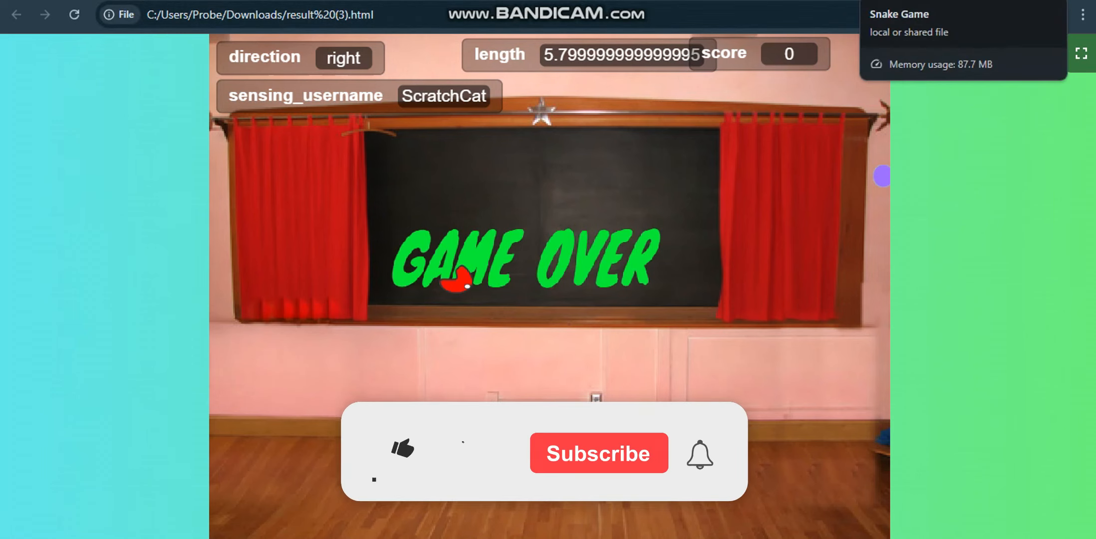
Open a new blank browser tab
key("ctrl+t")
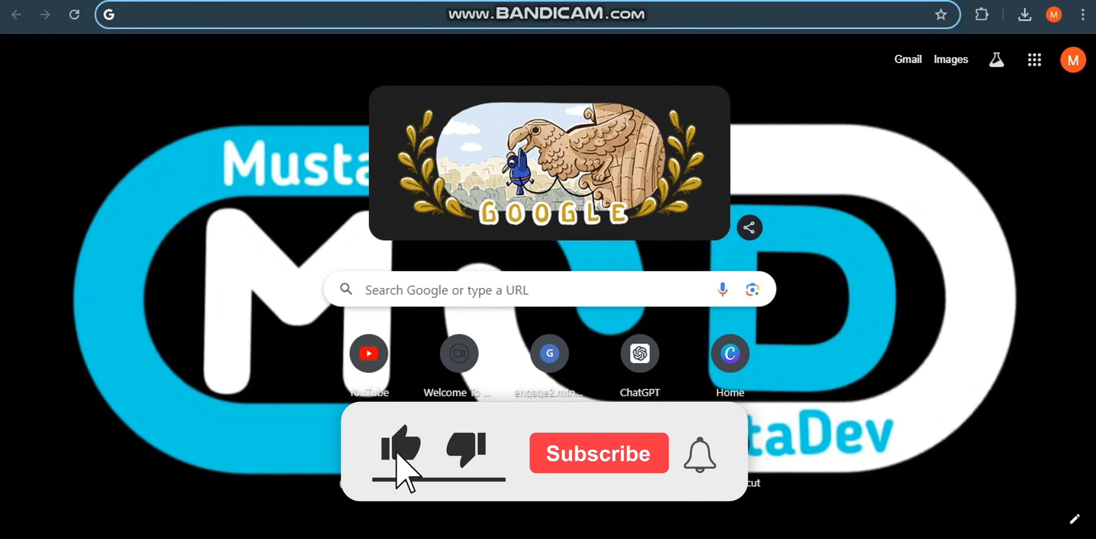